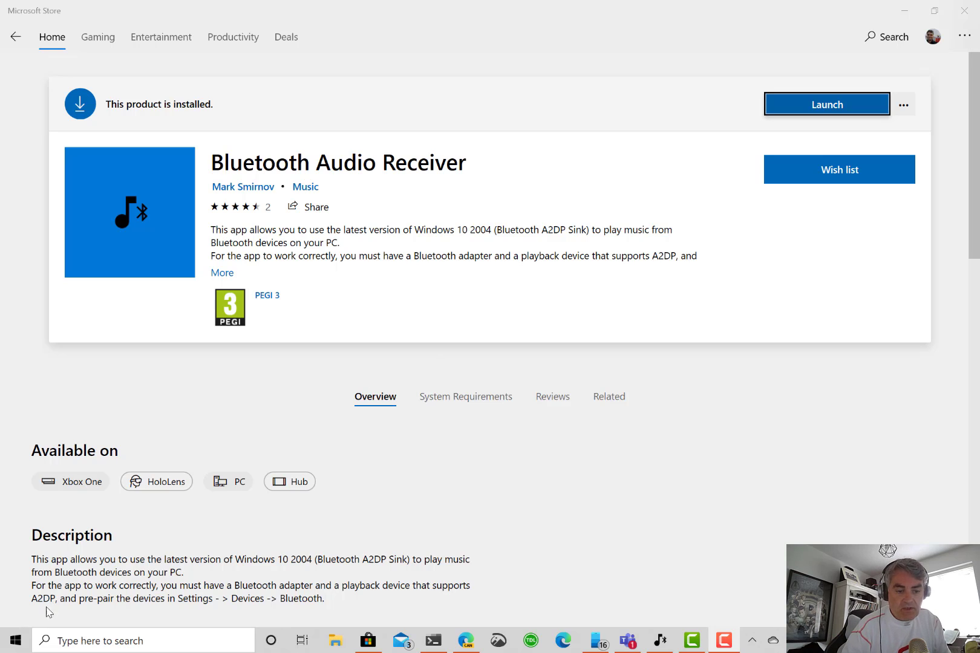
{"action": "left_click", "coordinate": [16, 640]}
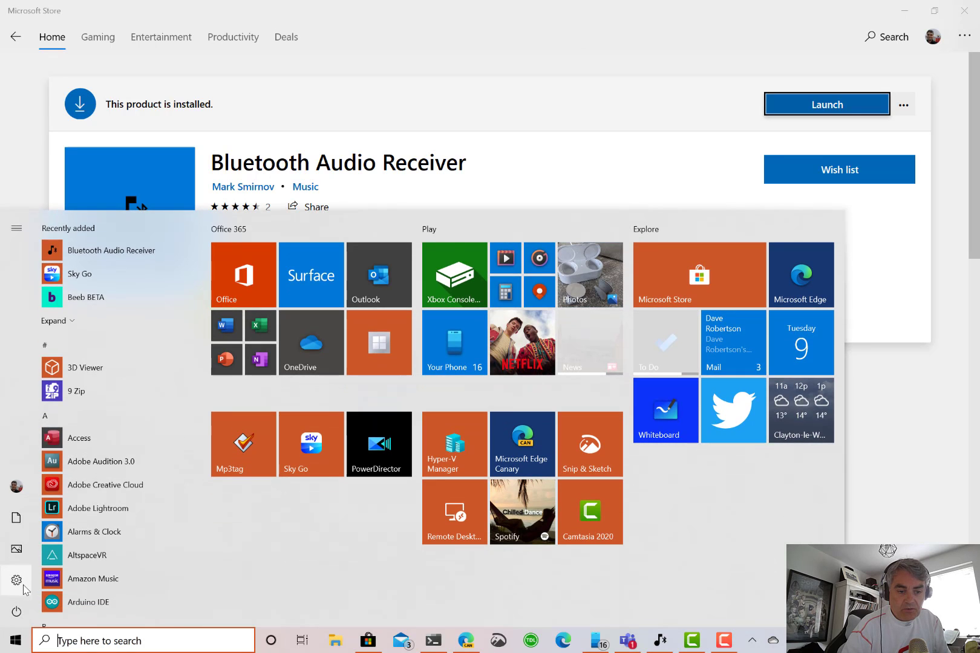
{"action": "left_click", "coordinate": [23, 588]}
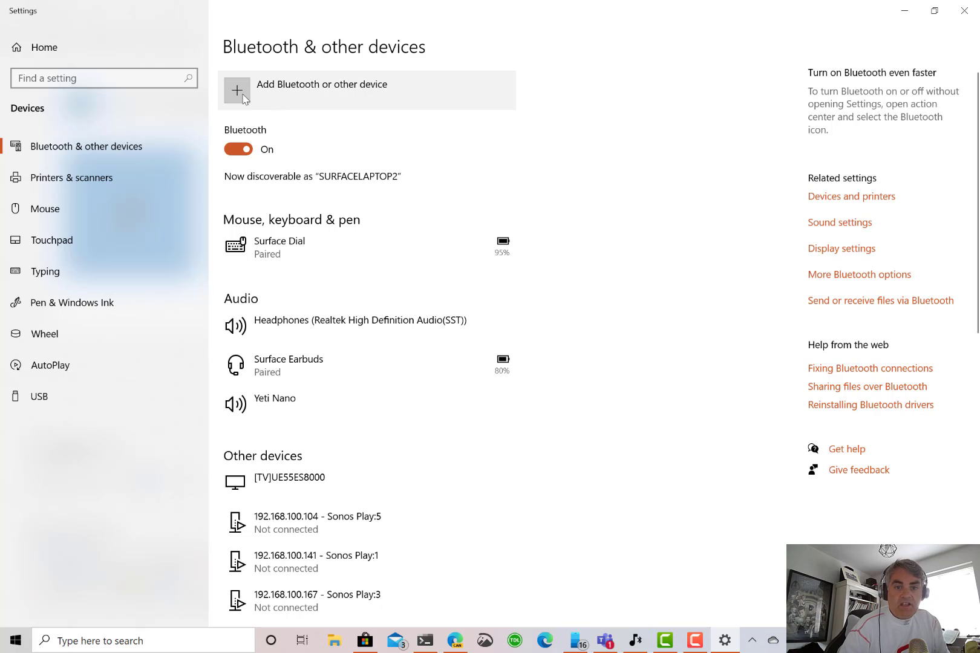
{"action": "left_click", "coordinate": [245, 98]}
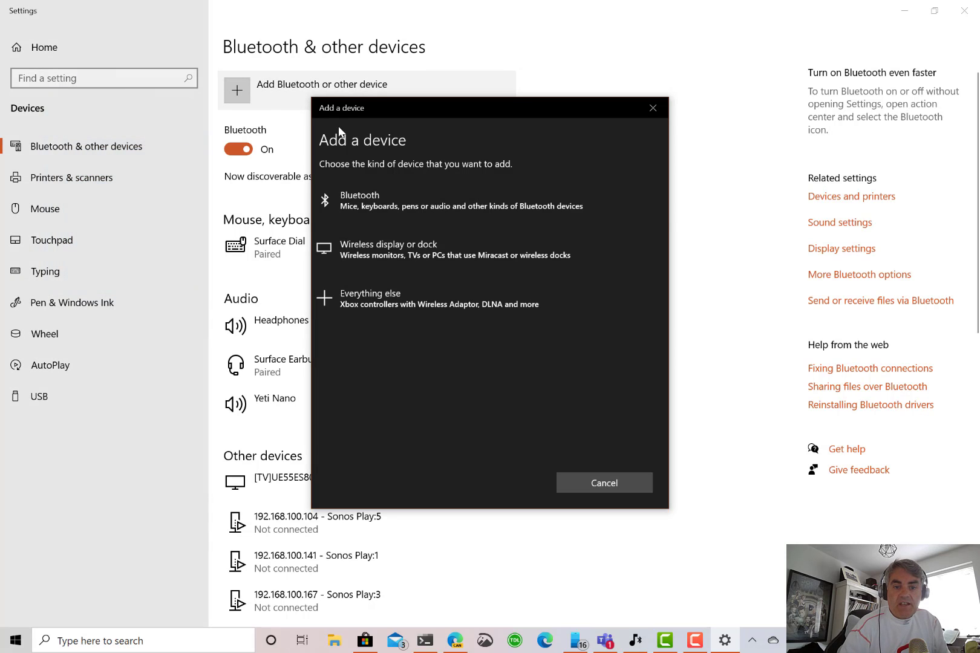
{"action": "left_click", "coordinate": [414, 201]}
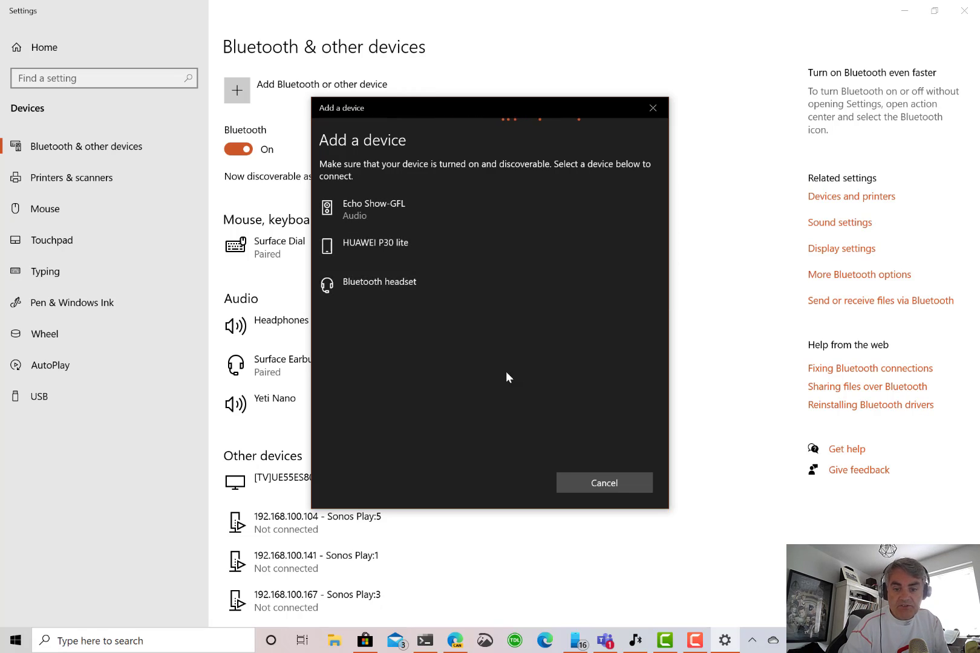
{"action": "left_click", "coordinate": [603, 475]}
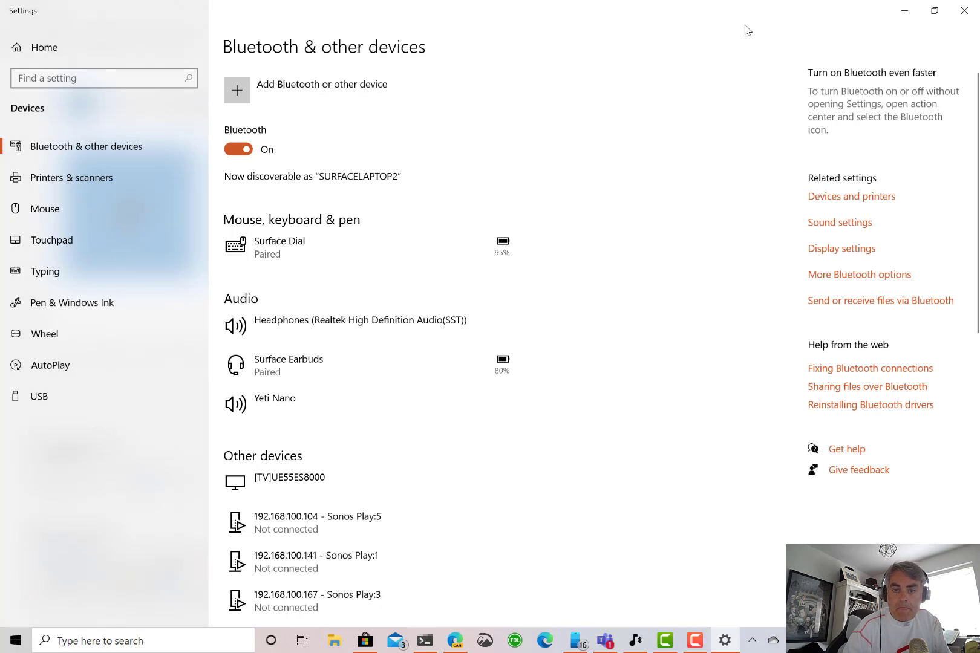
Step: Launch Bluetooth Audio Receiver from the Store and open a connection to the Pixel 2 XL
{"action": "left_click", "coordinate": [908, 11]}
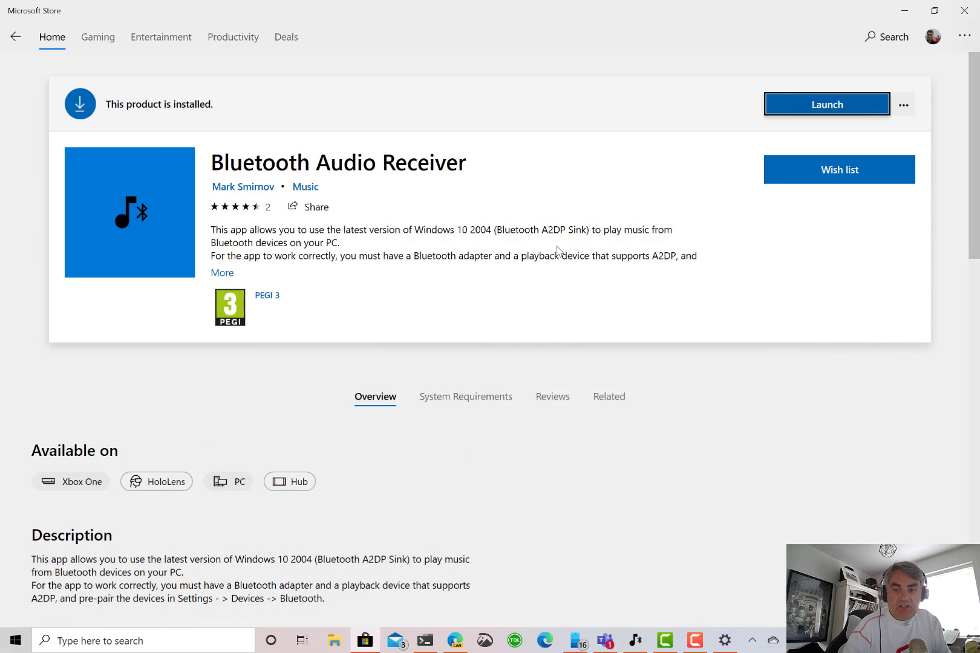
{"action": "left_click", "coordinate": [795, 108]}
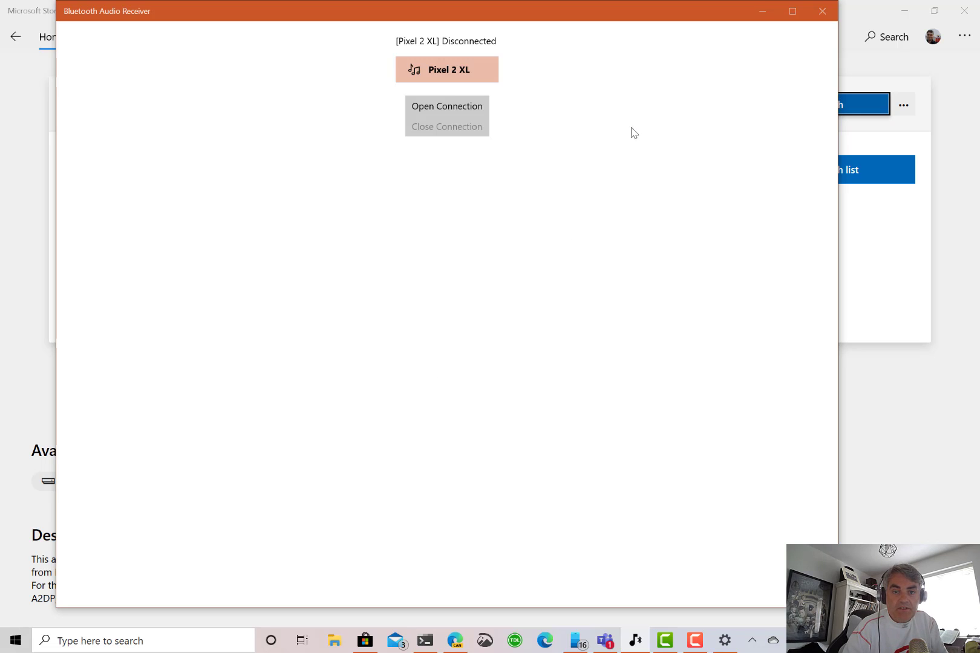
{"action": "left_click", "coordinate": [443, 72]}
{"action": "left_click", "coordinate": [435, 113]}
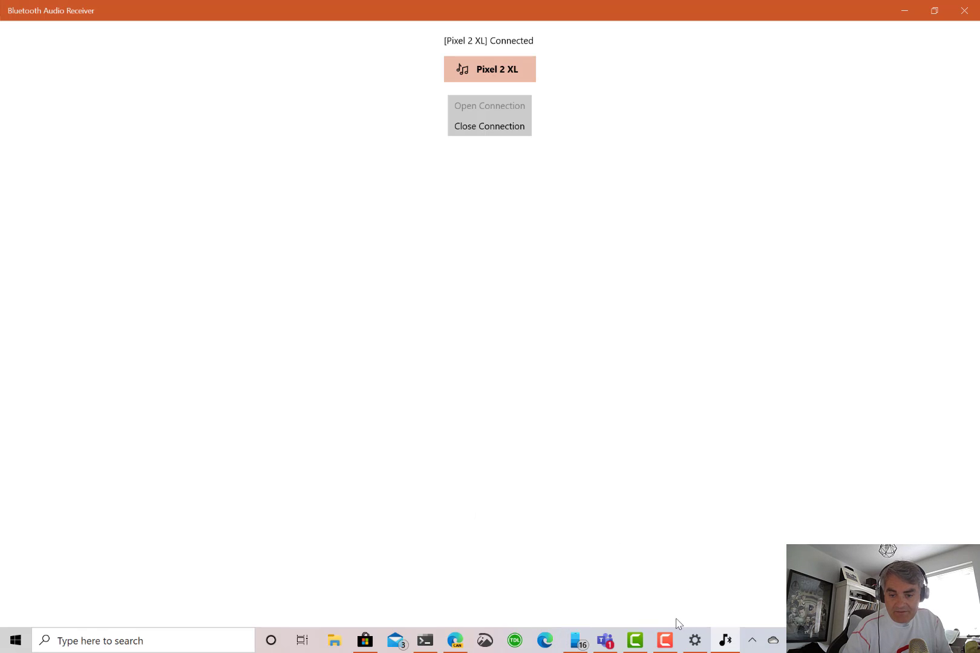
Step: Pause The Digital Lifestyle Show podcast in Spotify from the Your Phone app
{"action": "left_click", "coordinate": [579, 642]}
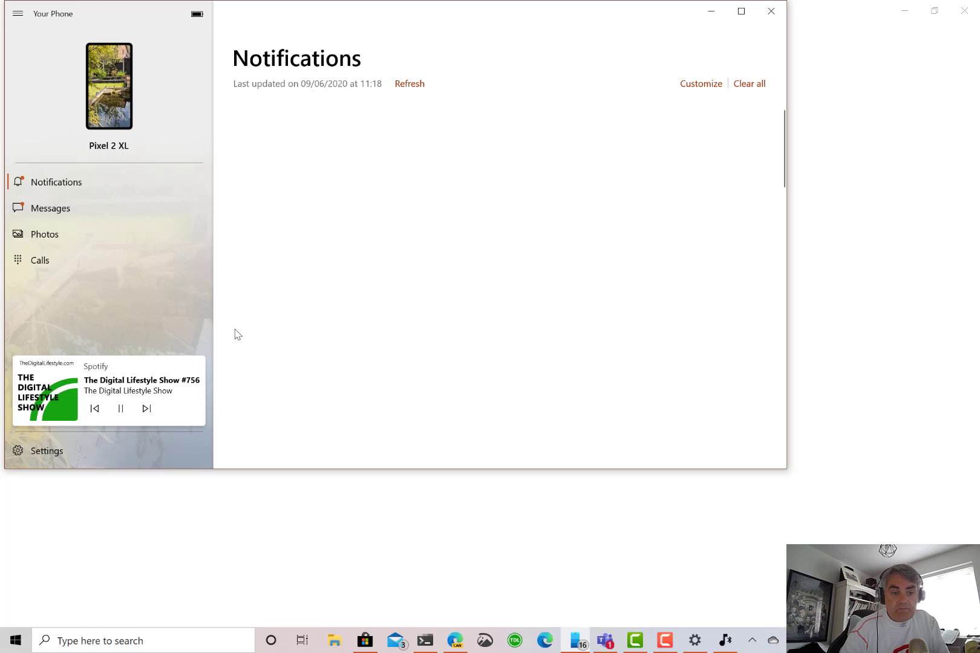
{"action": "left_click", "coordinate": [121, 408]}
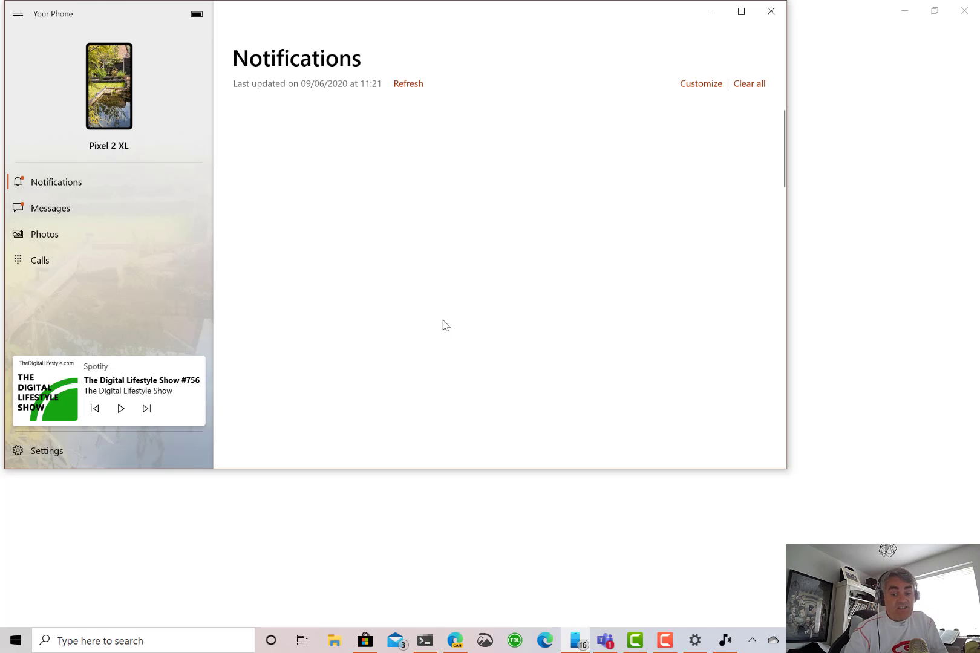
Step: Bring the Bluetooth Audio Receiver window back to the front from the taskbar
{"action": "left_click", "coordinate": [724, 641]}
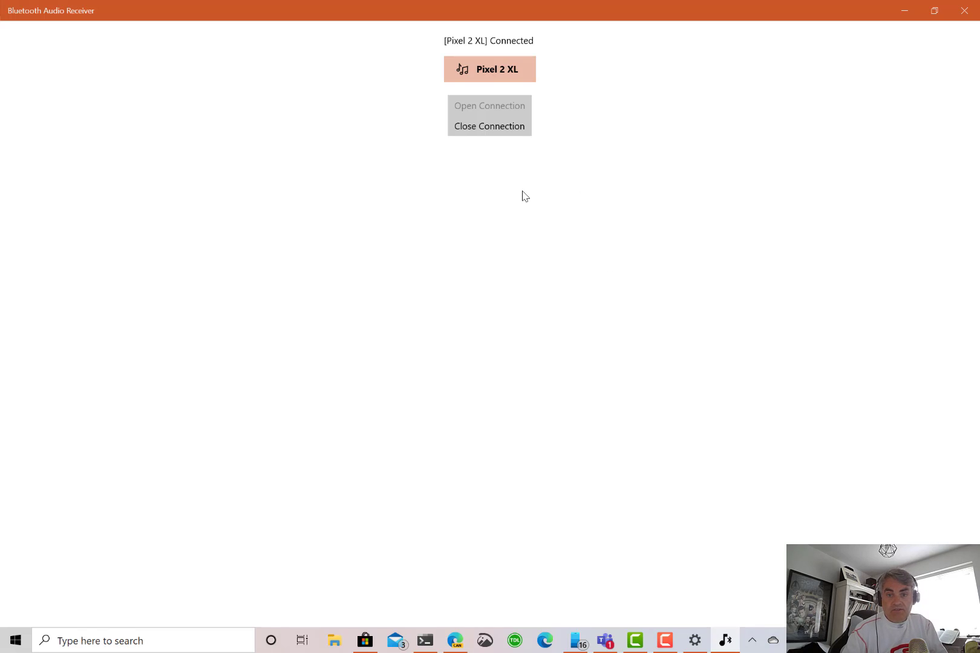